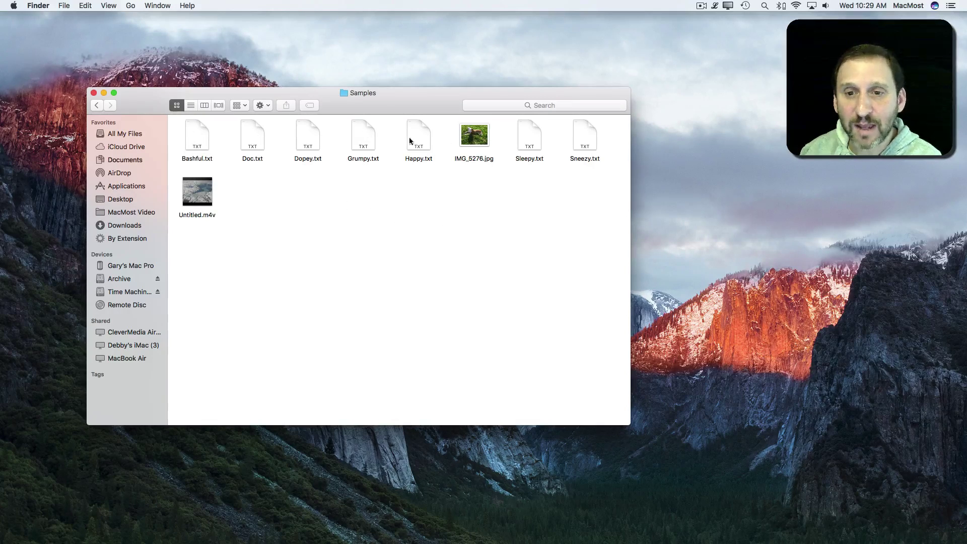
- Select Grumpy.txt, switch the selection to Bashful.txt, then clear it
{"action": "left_click", "coordinate": [366, 137]}
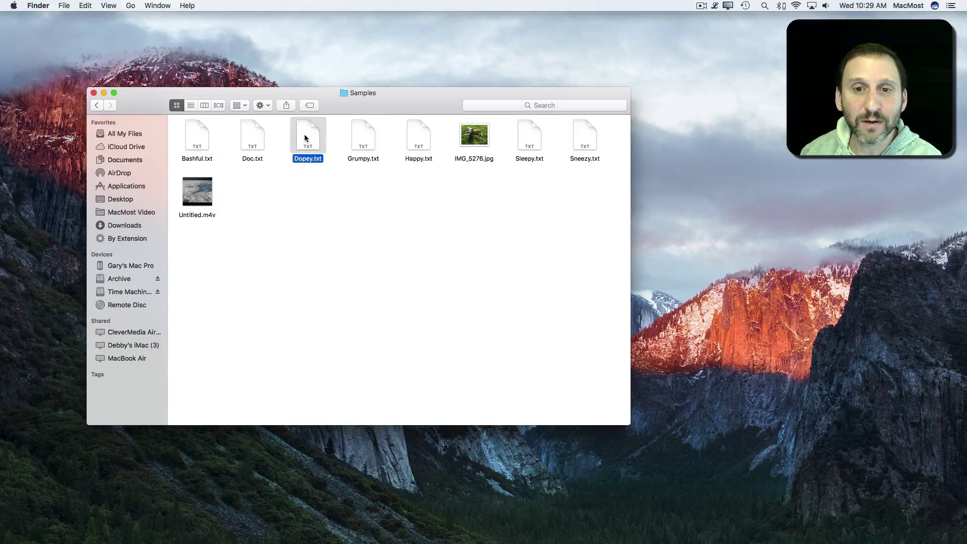
{"action": "left_click", "coordinate": [199, 137]}
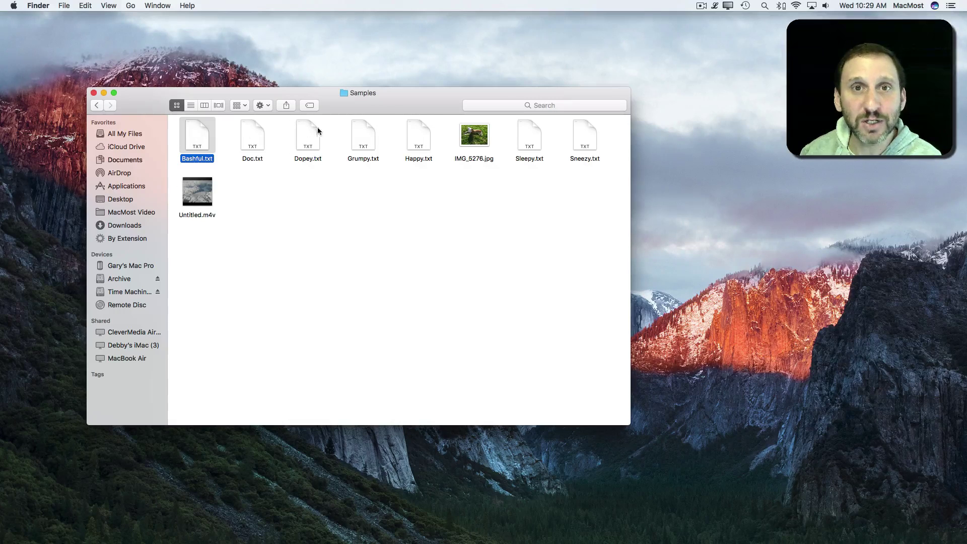
{"action": "left_click", "coordinate": [318, 216]}
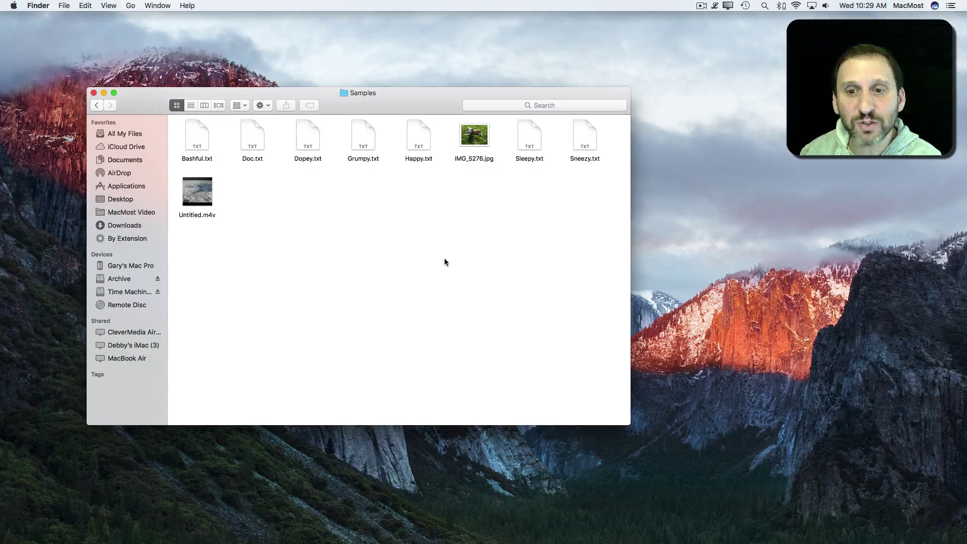
- Box-select Bashful through Happy plus Untitled.m4v, then Grumpy through Sneezy, clearing after each
{"action": "left_click_drag", "start_coordinate": [444, 258], "coordinate": [197, 145]}
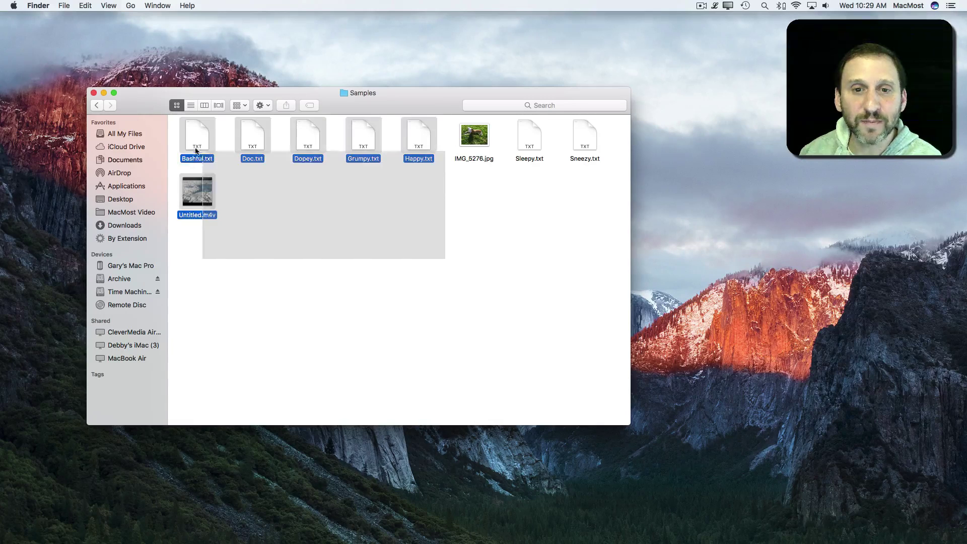
{"action": "left_click_drag", "start_coordinate": [196, 150], "coordinate": [189, 143]}
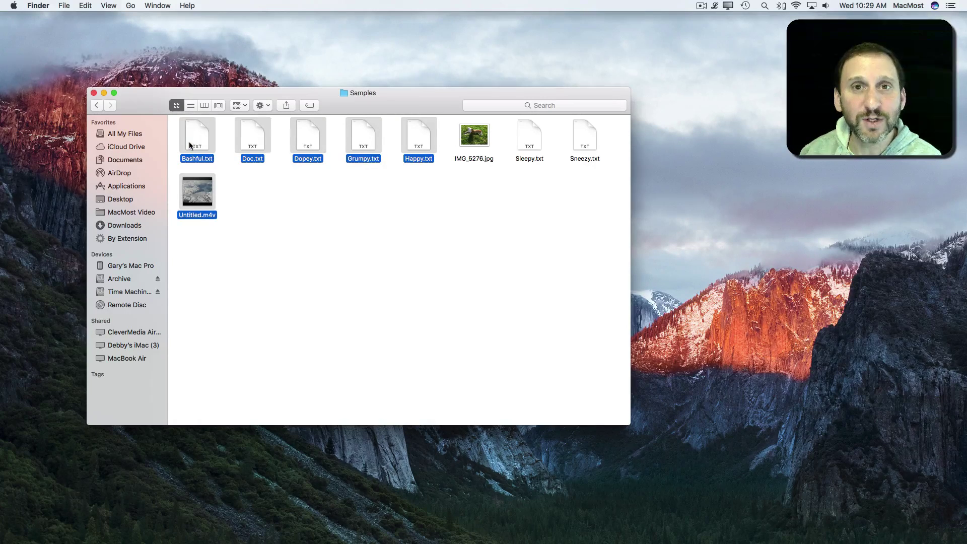
{"action": "left_click", "coordinate": [359, 241]}
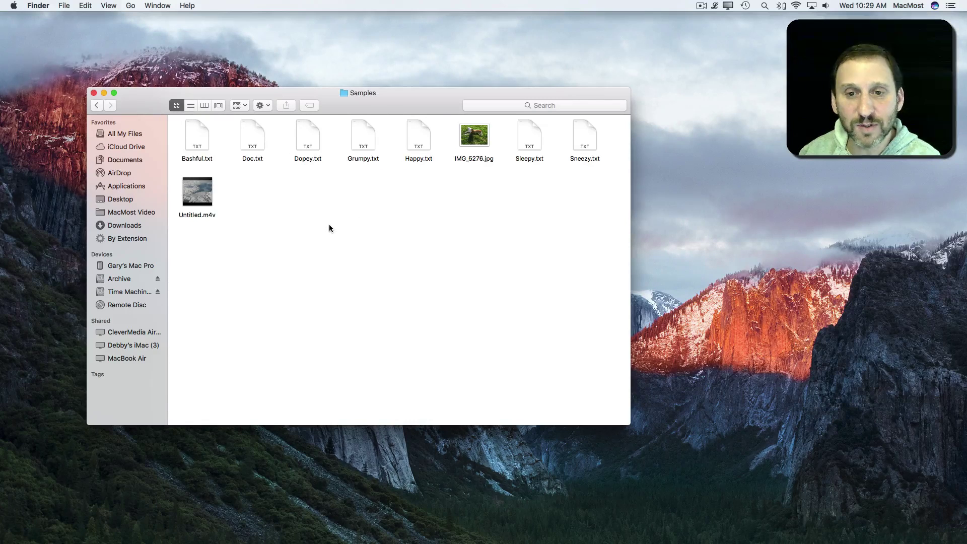
{"action": "left_click_drag", "start_coordinate": [330, 225], "coordinate": [579, 130]}
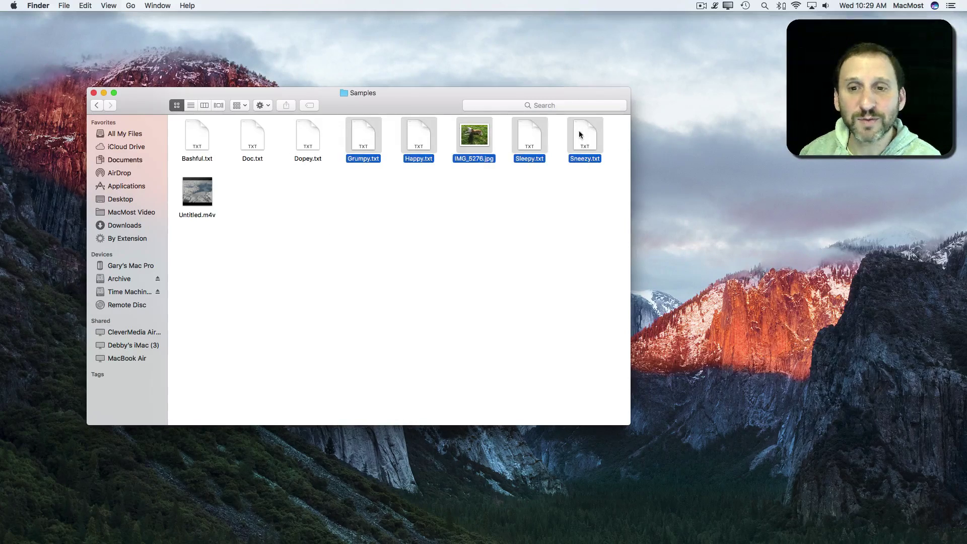
{"action": "left_click", "coordinate": [357, 246]}
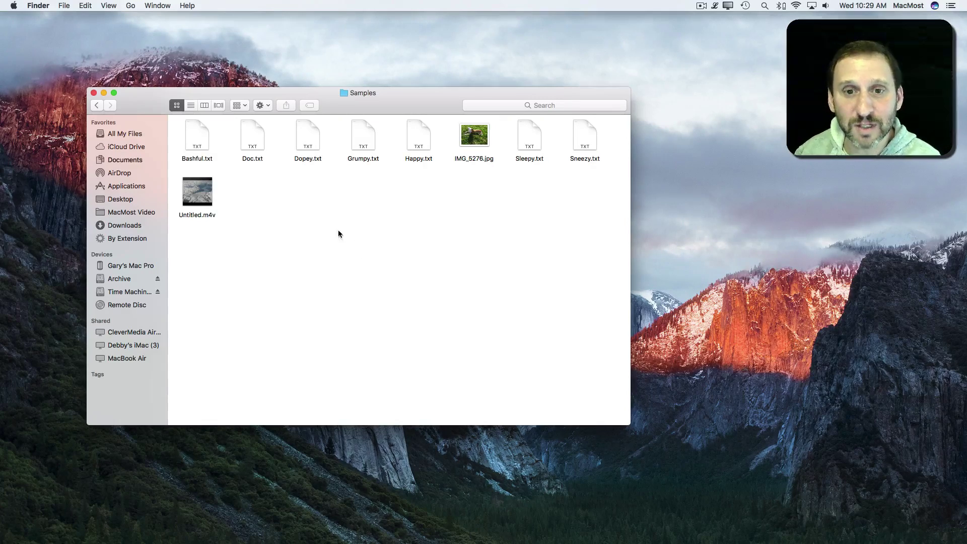
- Select Bashful.txt, then build a selection adding Dopey, Happy, Sleepy and Grumpy
{"action": "left_click", "coordinate": [198, 141]}
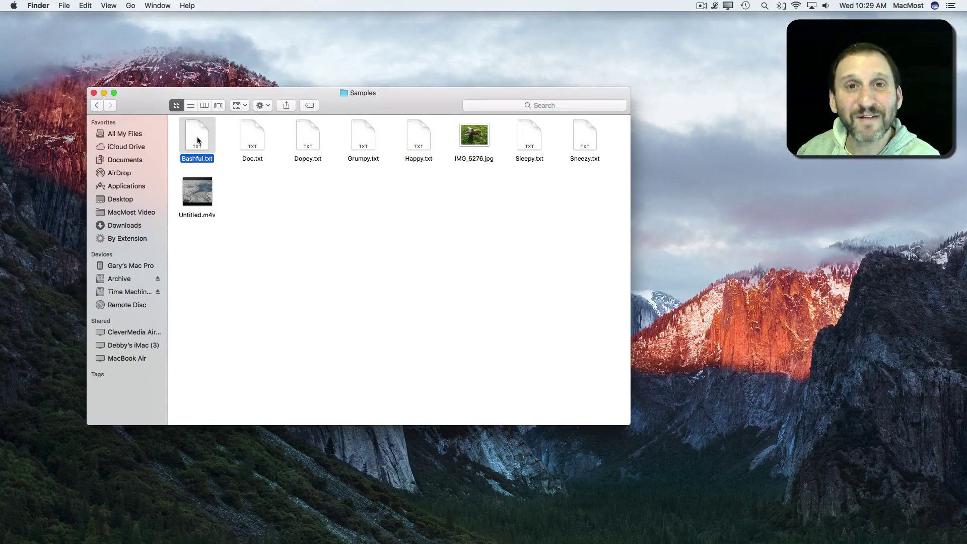
{"action": "left_click", "coordinate": [311, 141]}
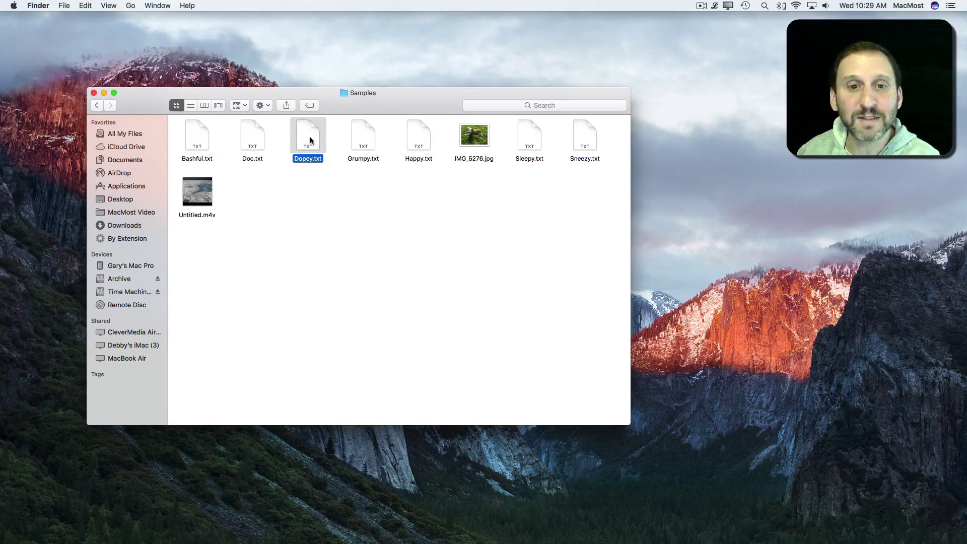
{"action": "left_click", "coordinate": [200, 145]}
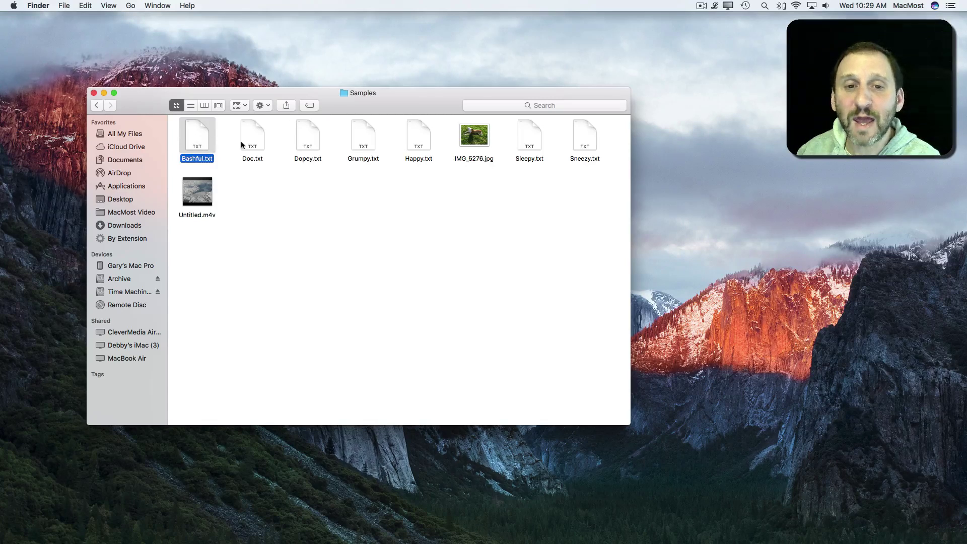
{"action": "left_click", "coordinate": [311, 139], "text": "super"}
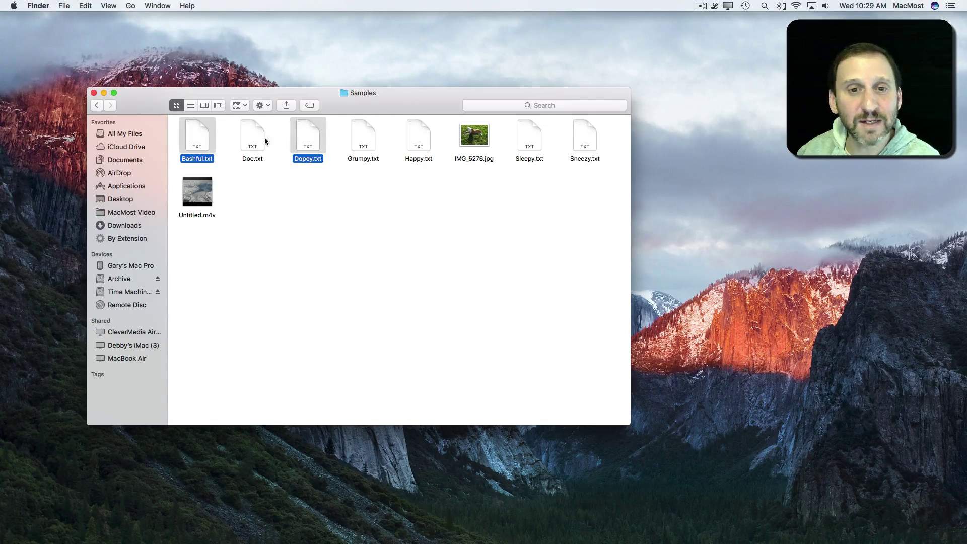
{"action": "left_click", "coordinate": [416, 137], "text": "super"}
{"action": "left_click", "coordinate": [535, 132], "text": "super"}
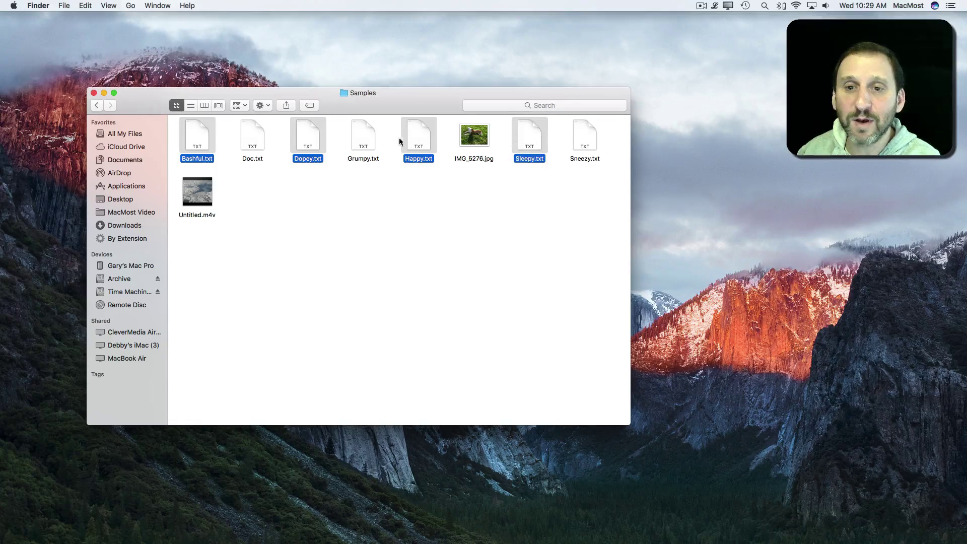
{"action": "left_click", "coordinate": [365, 141], "text": "super"}
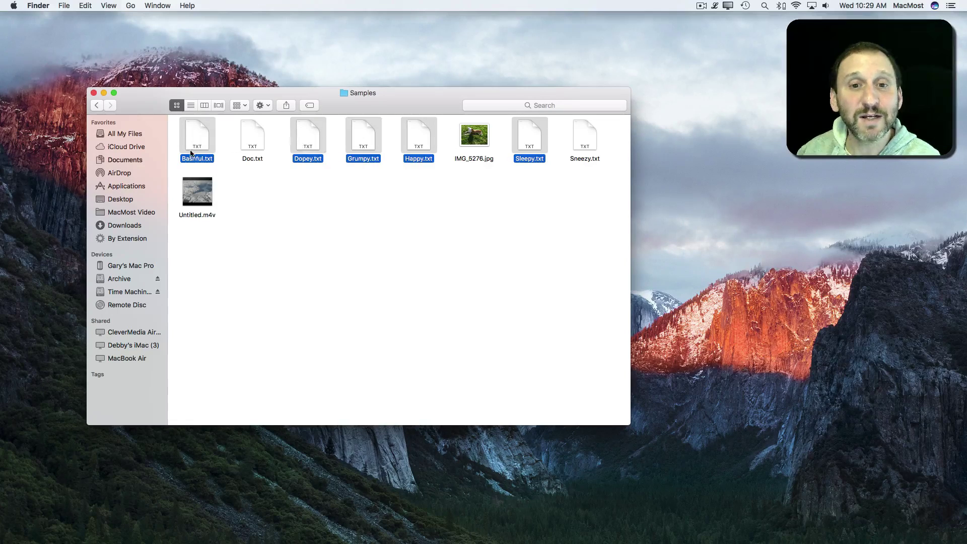
- Drop Dopey.txt and Happy.txt from the selection, then deselect all files
{"action": "left_click", "coordinate": [313, 142], "text": "super"}
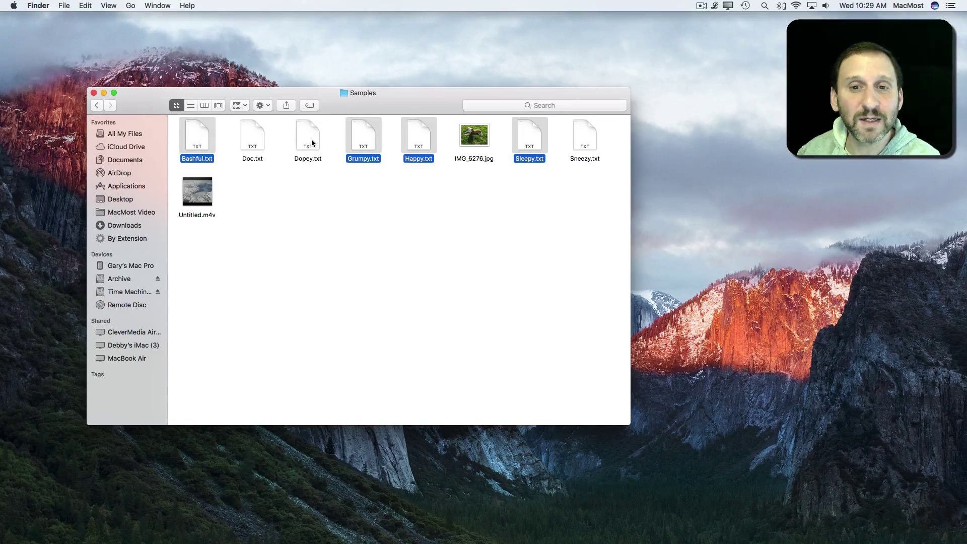
{"action": "left_click", "coordinate": [415, 135], "text": "super"}
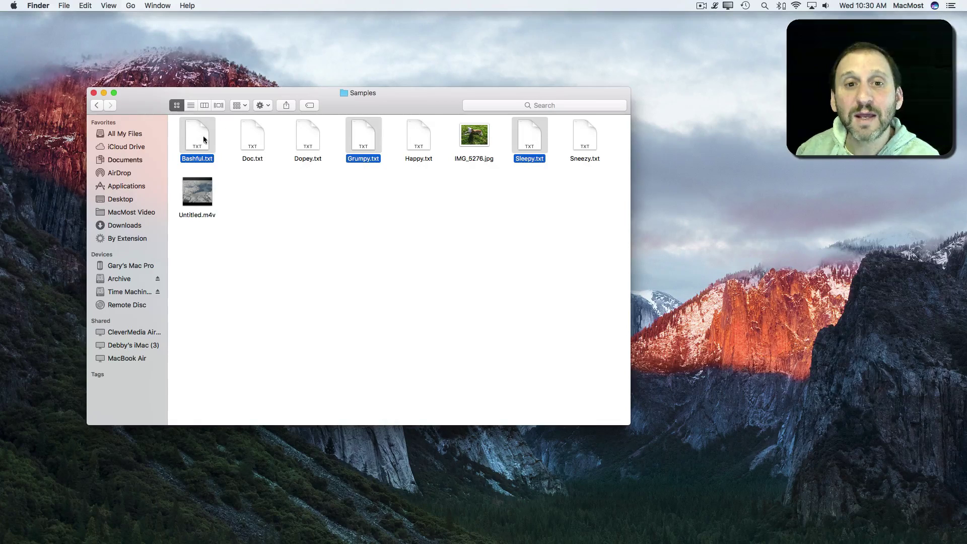
{"action": "left_click", "coordinate": [267, 182]}
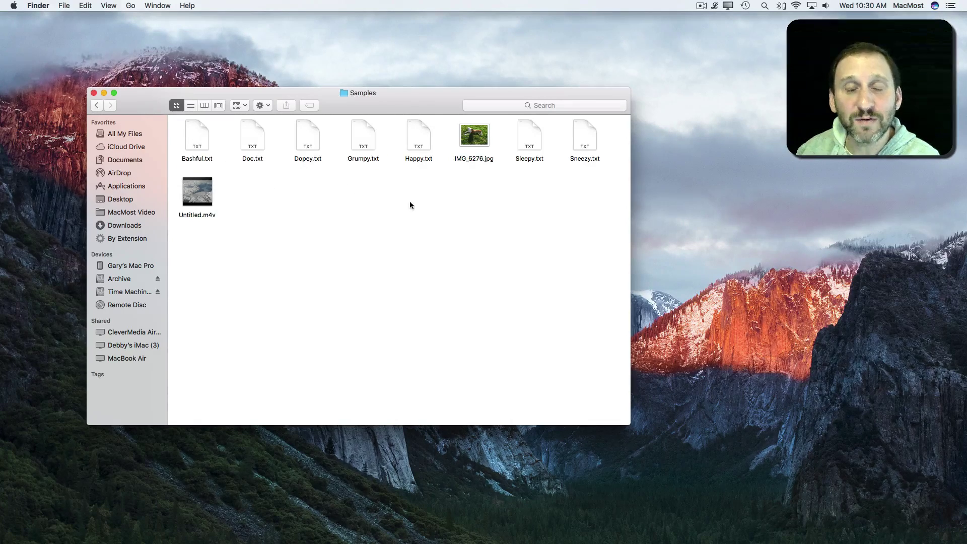
- Select Bashful and Dopey, extend through Happy.txt, remove Dopey, then clear the selection
{"action": "left_click", "coordinate": [196, 146]}
{"action": "left_click", "coordinate": [315, 138], "text": "super"}
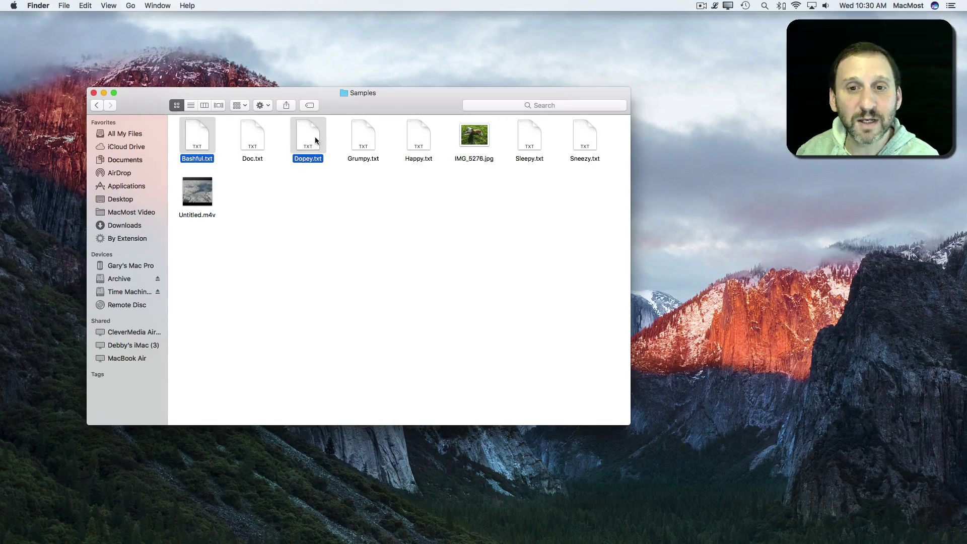
{"action": "left_click", "coordinate": [367, 140], "text": "super"}
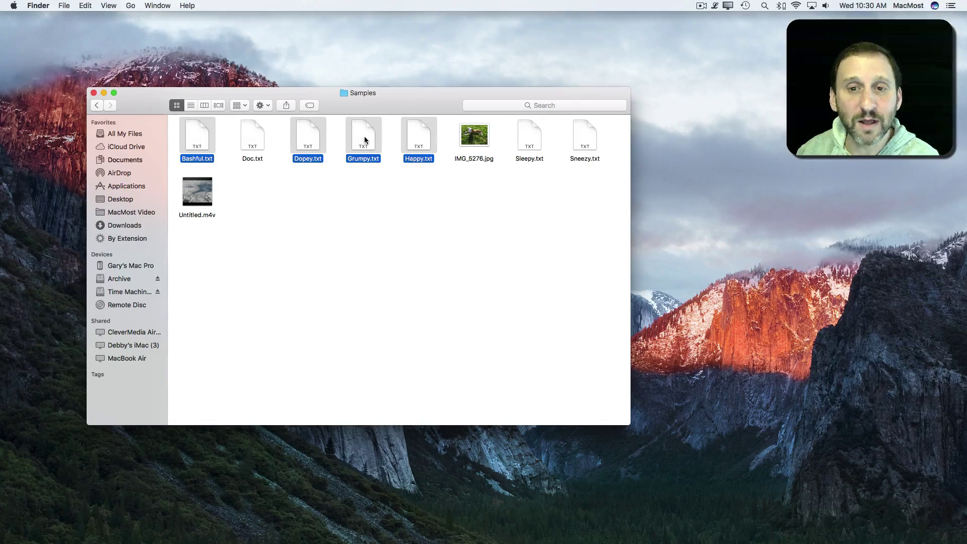
{"action": "left_click", "coordinate": [312, 142], "text": "super"}
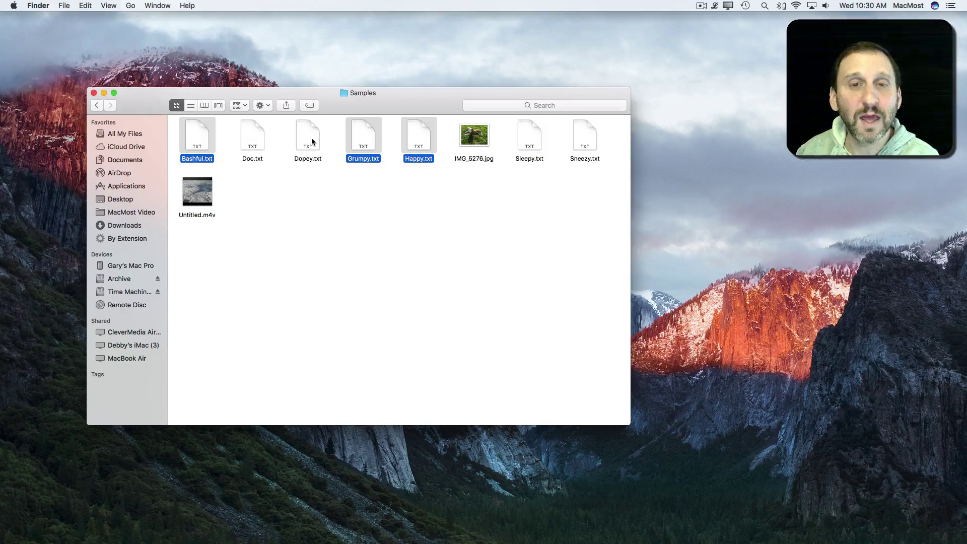
{"action": "left_click", "coordinate": [259, 193]}
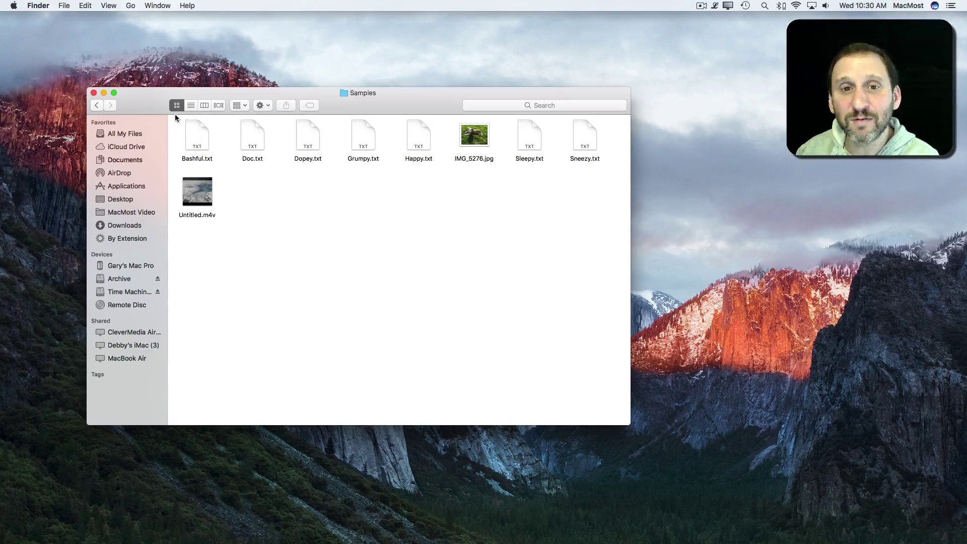
- Switch Samples to list view and select Bashful.txt, Grumpy.txt and Sneezy.txt together
{"action": "left_click", "coordinate": [191, 106]}
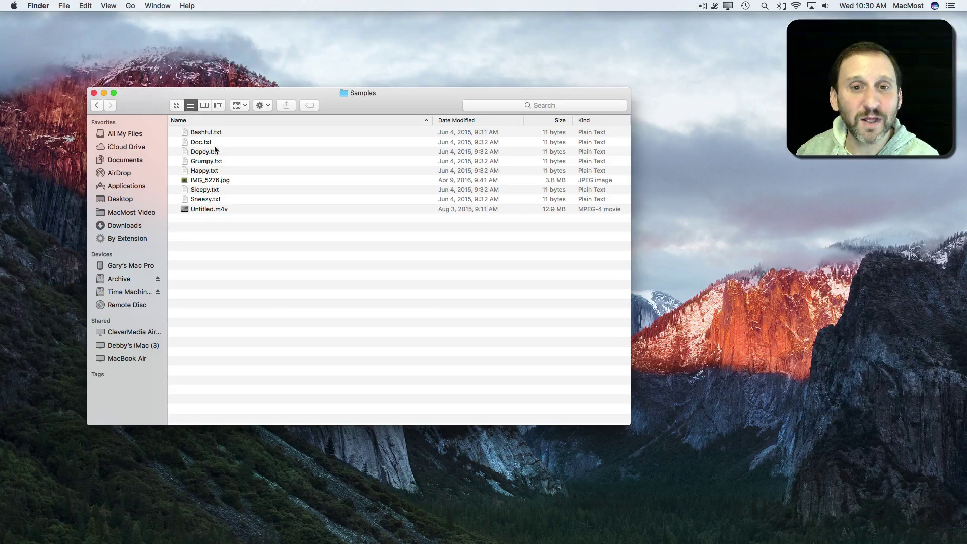
{"action": "left_click", "coordinate": [203, 131]}
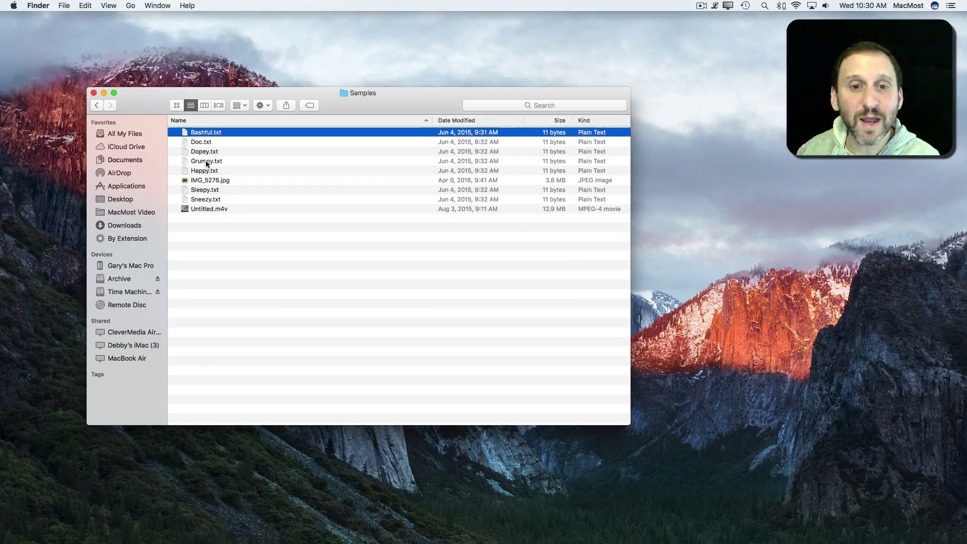
{"action": "left_click", "coordinate": [207, 162], "text": "super"}
{"action": "left_click", "coordinate": [206, 199], "text": "super"}
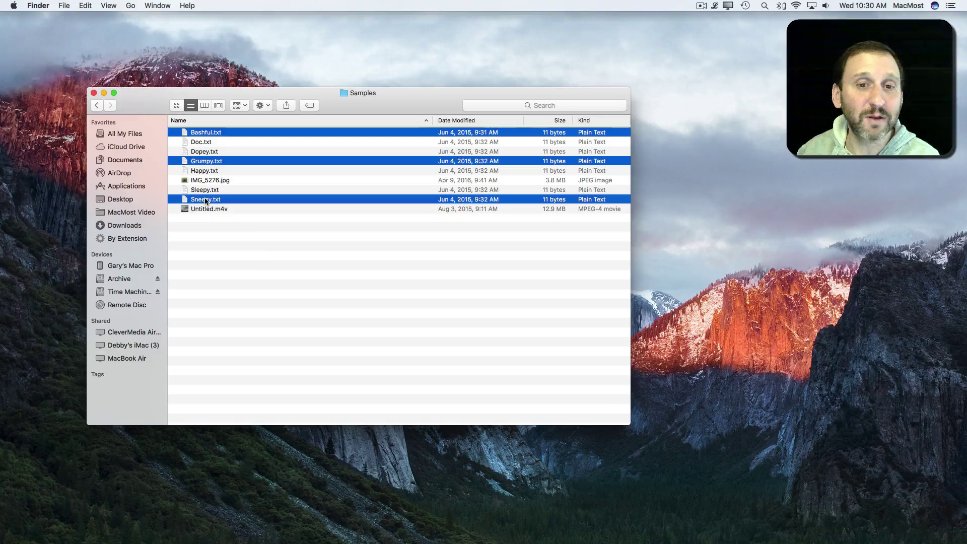
- Clear the selection and range-select Bashful.txt through Happy.txt with Shift-click
{"action": "left_click", "coordinate": [262, 255]}
{"action": "left_click", "coordinate": [205, 134]}
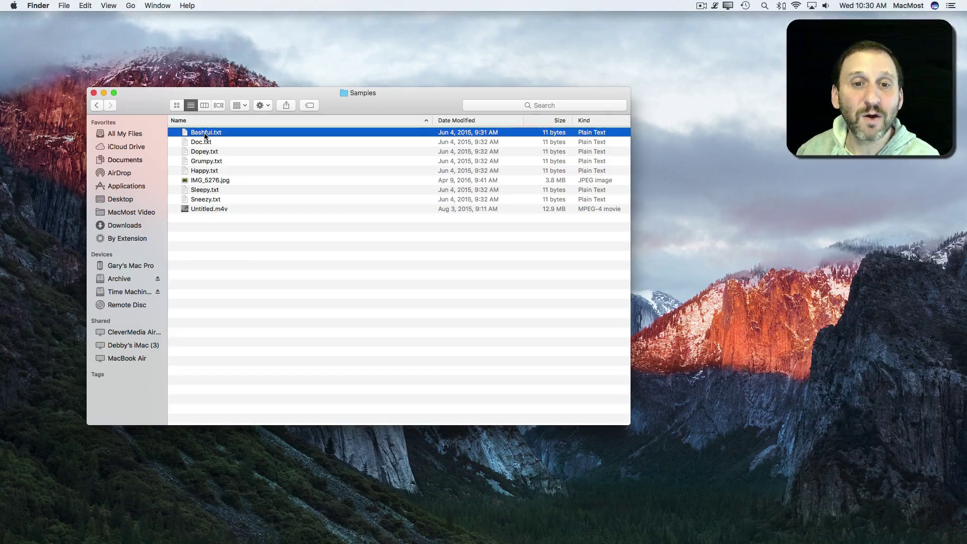
{"action": "left_click", "coordinate": [206, 173], "text": "shift"}
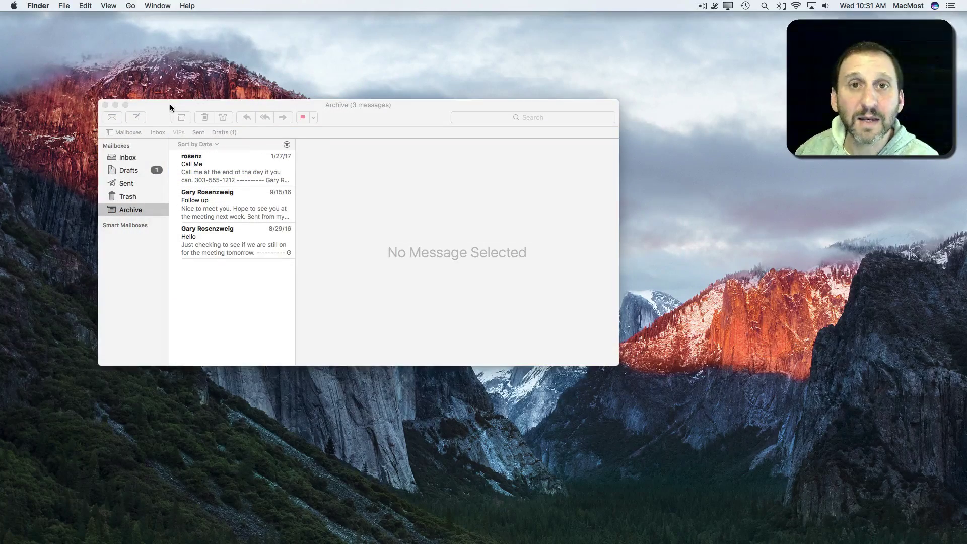
{"action": "left_click", "coordinate": [170, 104]}
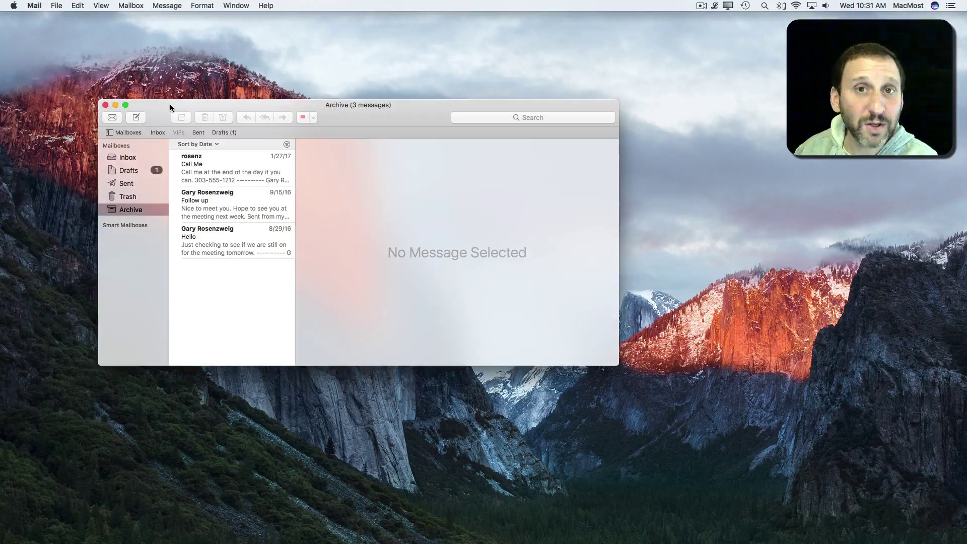
{"action": "left_click", "coordinate": [217, 177]}
{"action": "left_click", "coordinate": [220, 245]}
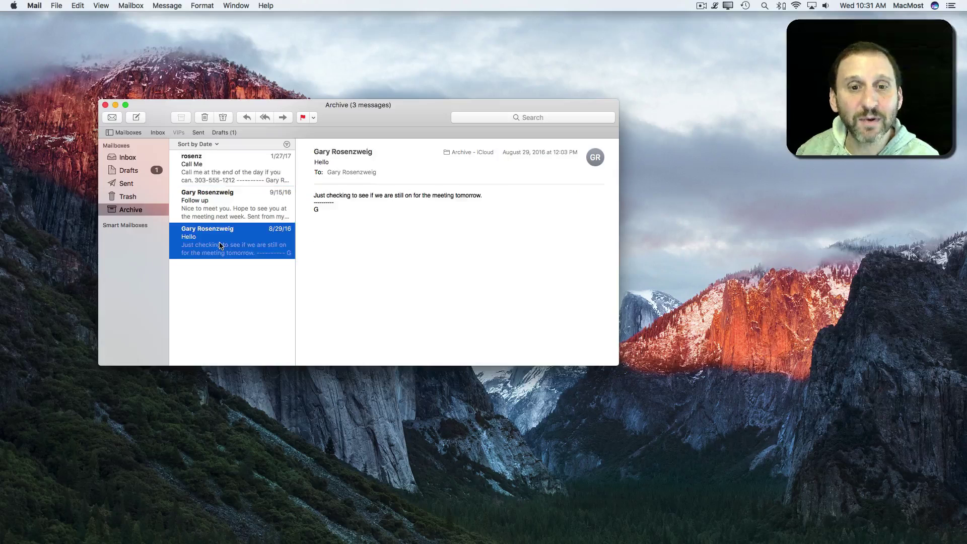
{"action": "left_click", "coordinate": [218, 177]}
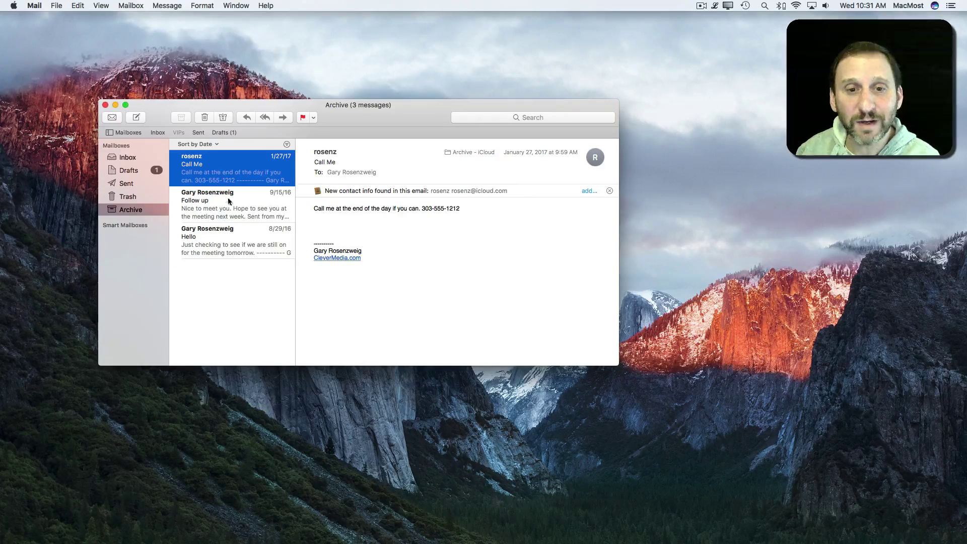
{"action": "left_click", "coordinate": [219, 234], "text": "super"}
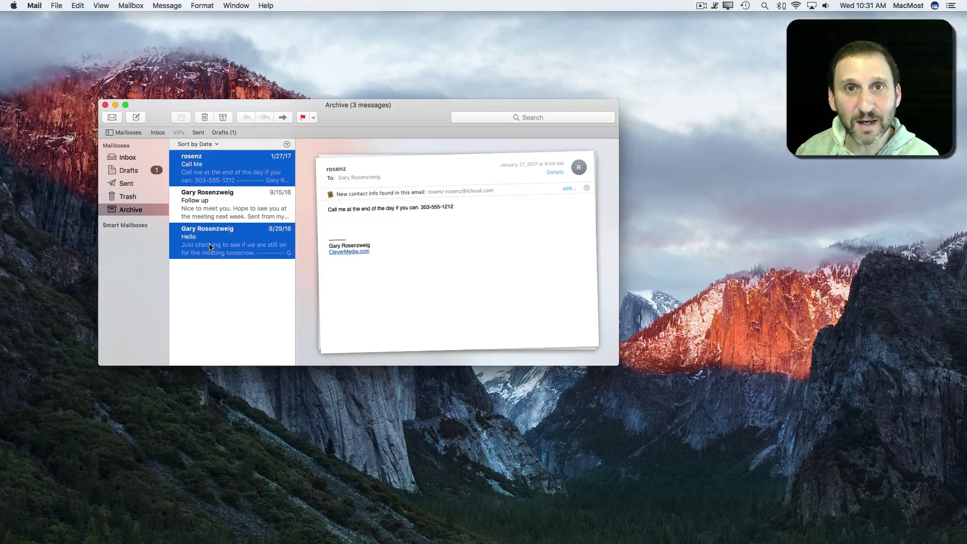
{"action": "left_click", "coordinate": [206, 276]}
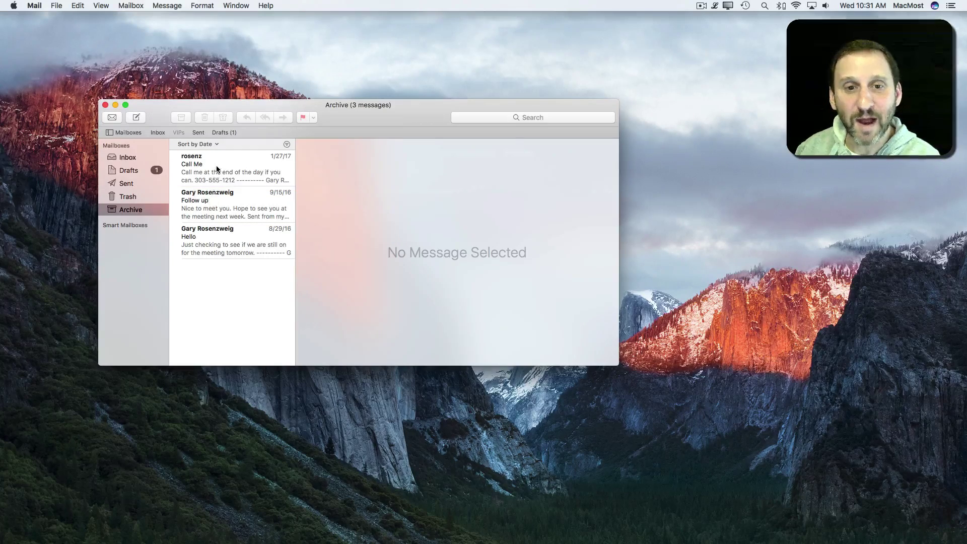
{"action": "left_click", "coordinate": [217, 168]}
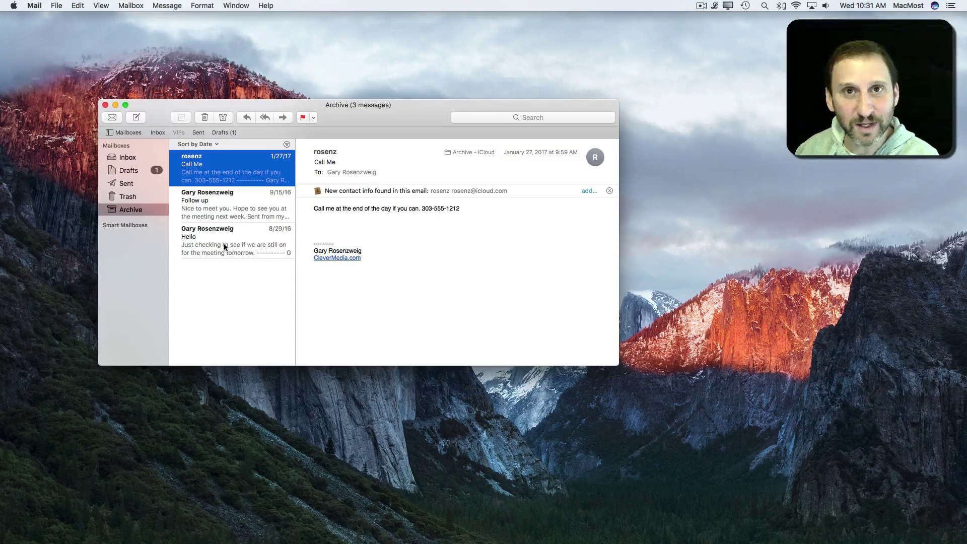
{"action": "left_click", "coordinate": [224, 244], "text": "shift"}
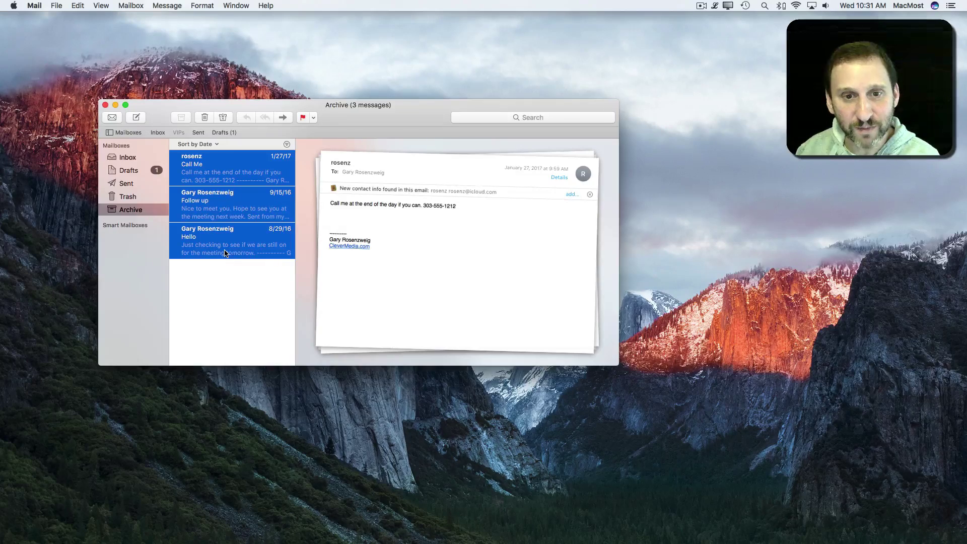
{"action": "left_click", "coordinate": [225, 207], "text": "super"}
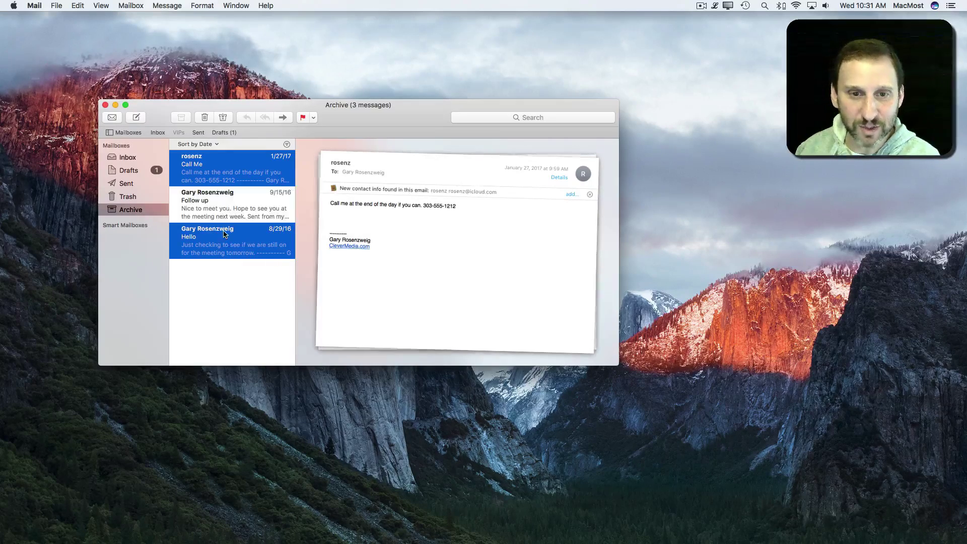
{"action": "left_click", "coordinate": [225, 235], "text": "super"}
{"action": "left_click", "coordinate": [225, 183], "text": "super"}
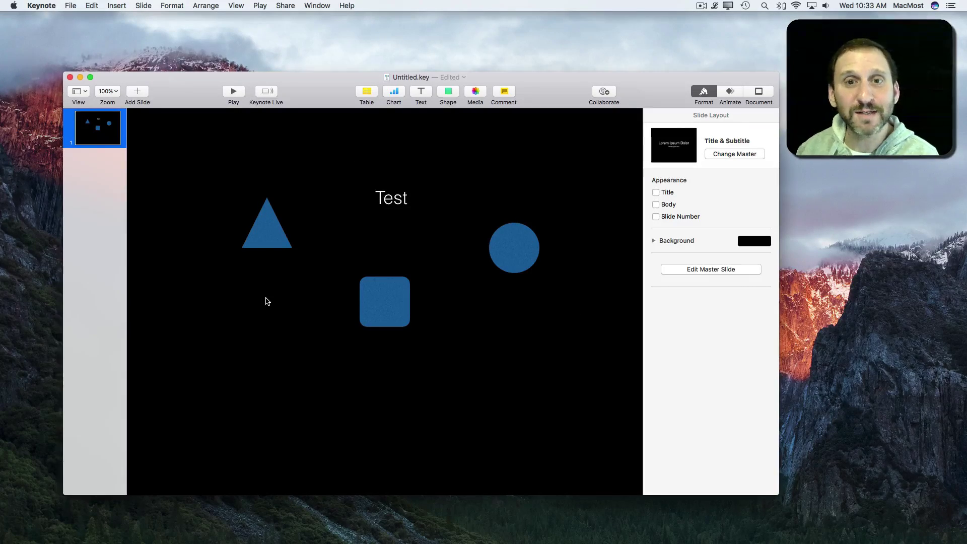
- Select the triangle, rounded square, circle and Test text box one at a time
{"action": "left_click", "coordinate": [264, 245]}
{"action": "left_click", "coordinate": [391, 321]}
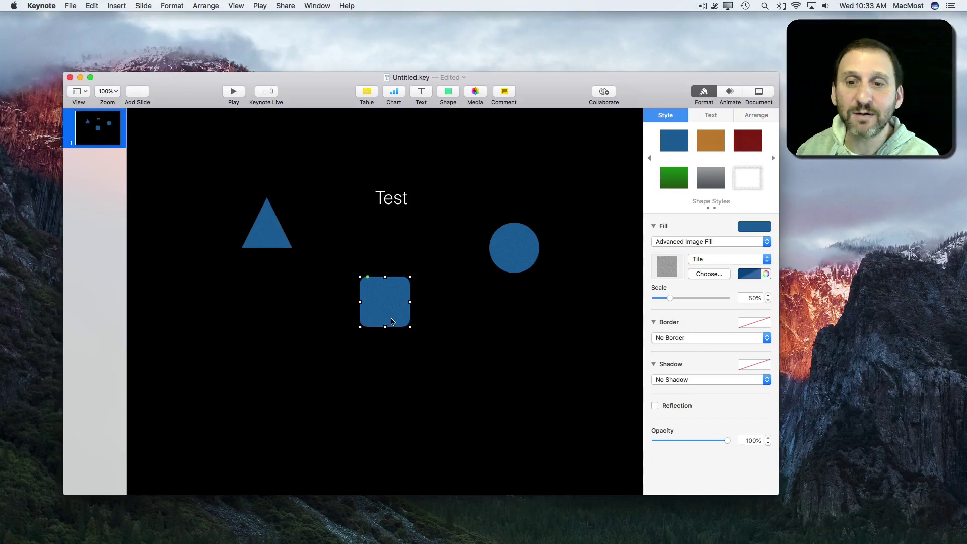
{"action": "left_click", "coordinate": [504, 252]}
{"action": "left_click", "coordinate": [394, 201]}
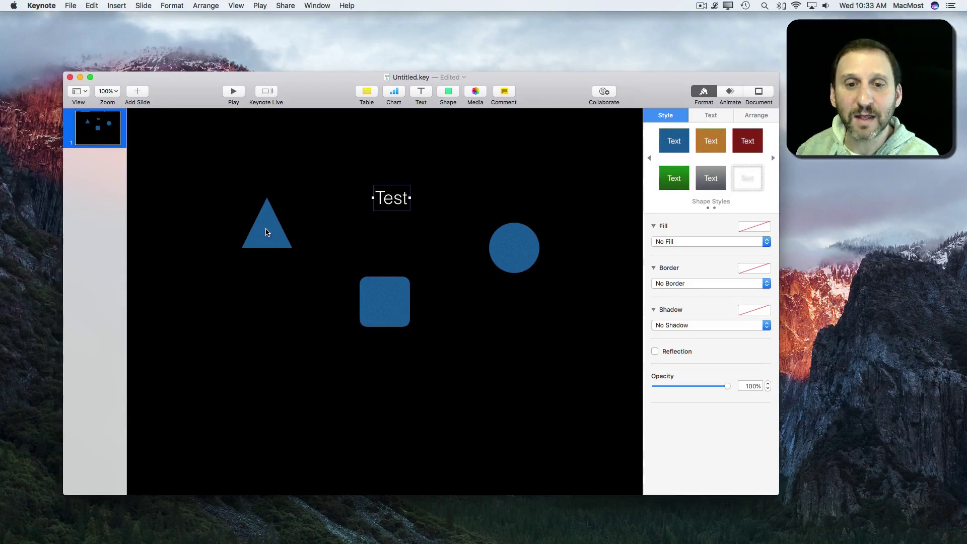
- Add the rounded square and triangle to the text, then remove all three
{"action": "left_click", "coordinate": [375, 304], "text": "shift"}
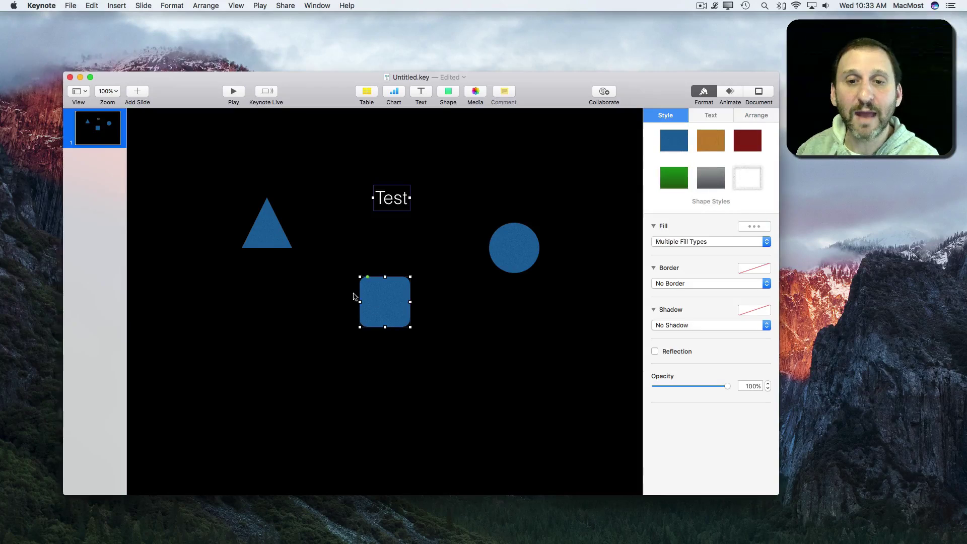
{"action": "left_click", "coordinate": [272, 244], "text": "shift"}
{"action": "left_click", "coordinate": [393, 199], "text": "shift"}
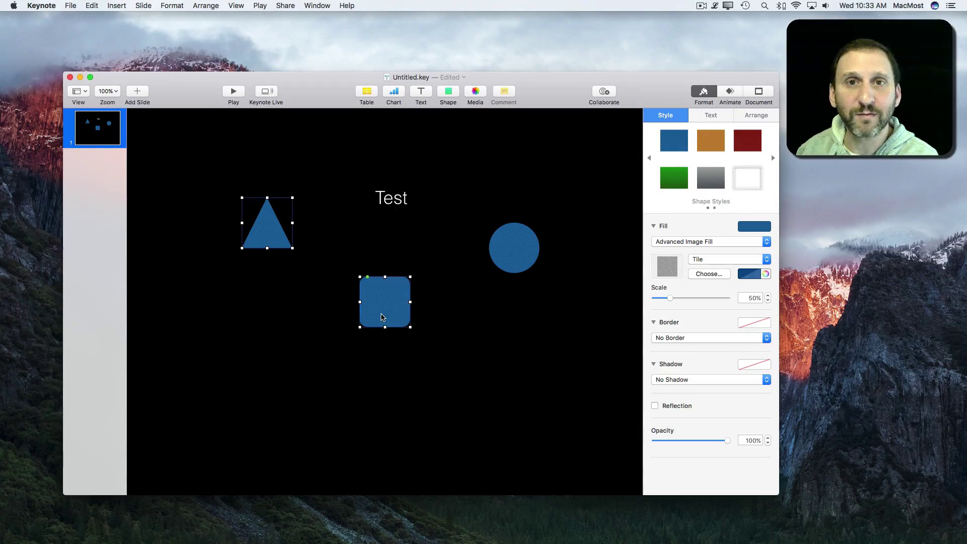
{"action": "left_click", "coordinate": [381, 316], "text": "shift"}
{"action": "left_click", "coordinate": [272, 234], "text": "shift"}
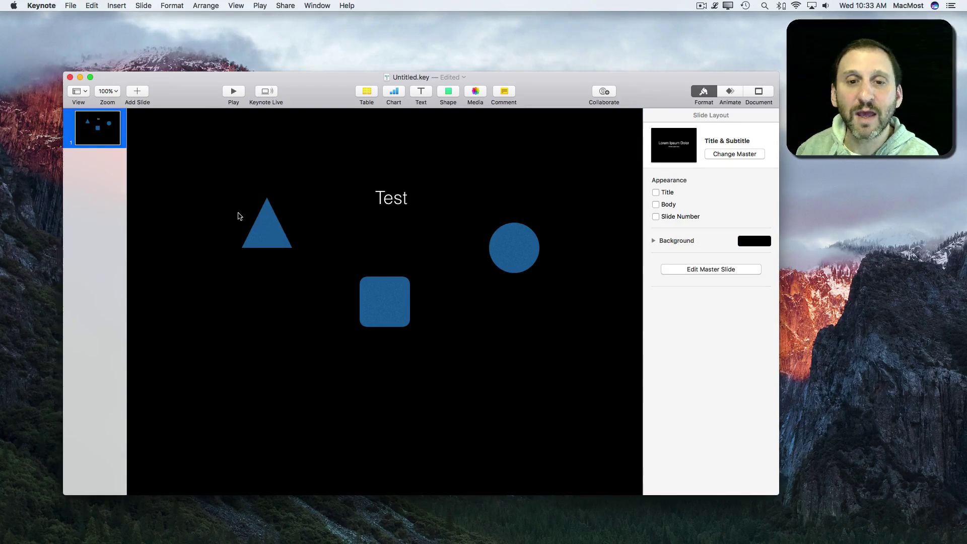
- Select the triangle, circle, rounded square and Test text, then drop the rounded square
{"action": "left_click", "coordinate": [258, 232]}
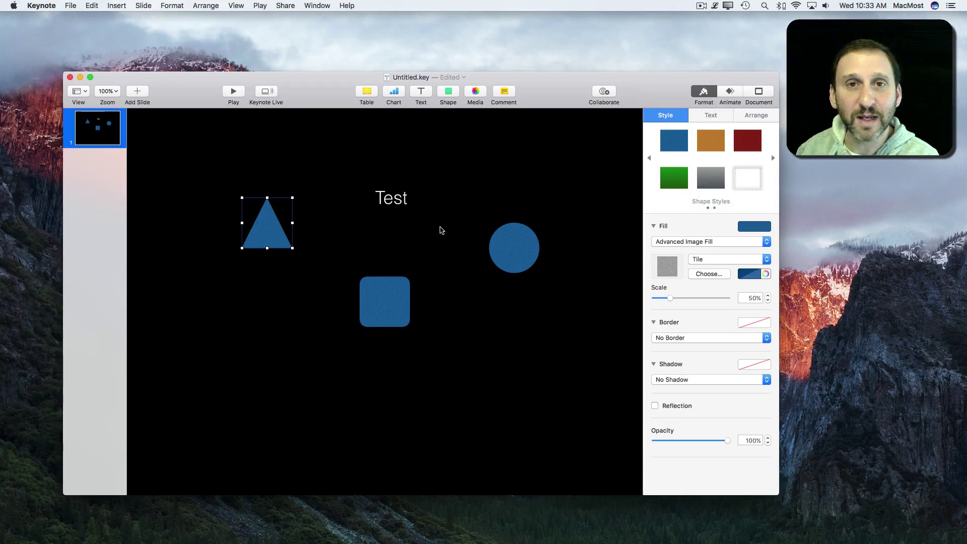
{"action": "left_click", "coordinate": [506, 249], "text": "shift"}
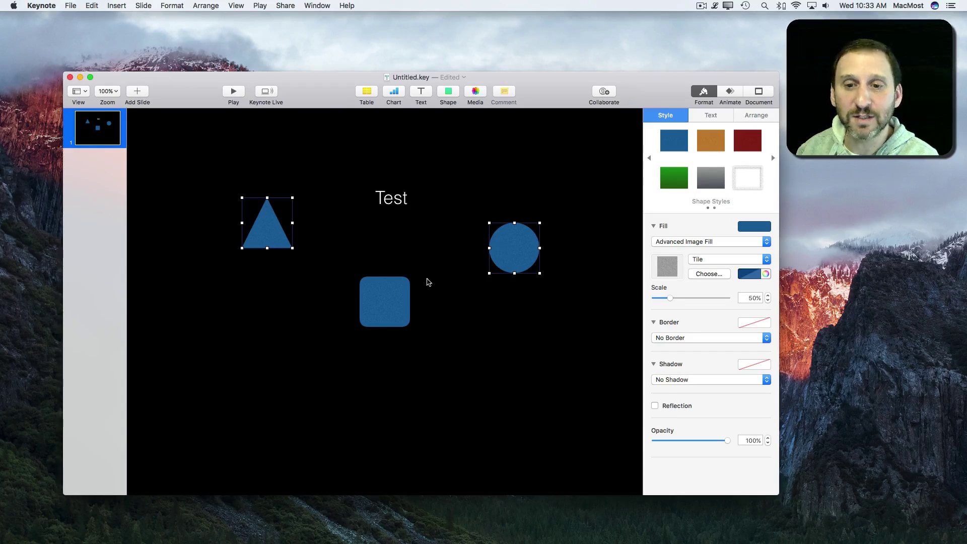
{"action": "left_click", "coordinate": [392, 298], "text": "shift"}
{"action": "left_click", "coordinate": [388, 203], "text": "shift"}
{"action": "left_click", "coordinate": [393, 298], "text": "shift"}
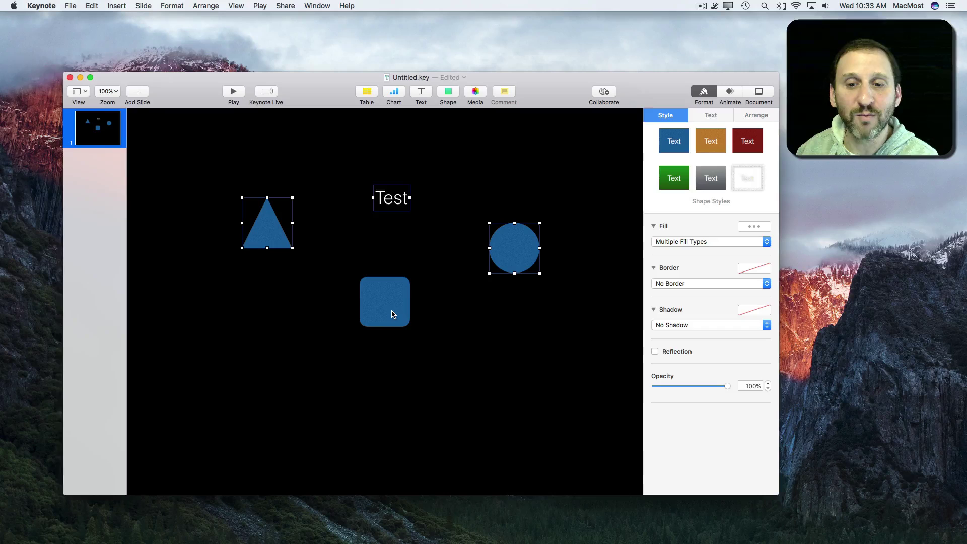
- Clear the slide, marquee-select all objects, then remove the triangle from the selection
{"action": "left_click", "coordinate": [294, 310]}
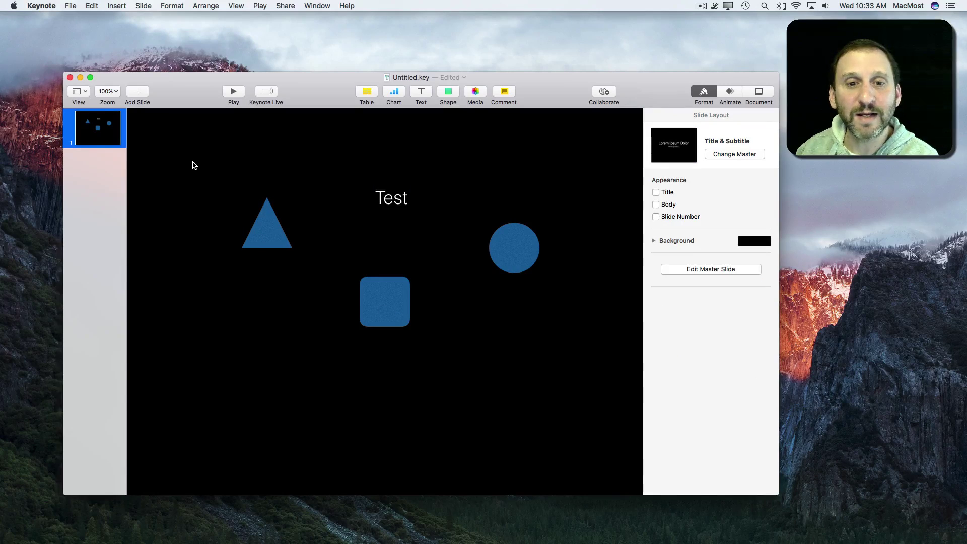
{"action": "left_click_drag", "start_coordinate": [191, 160], "coordinate": [548, 373]}
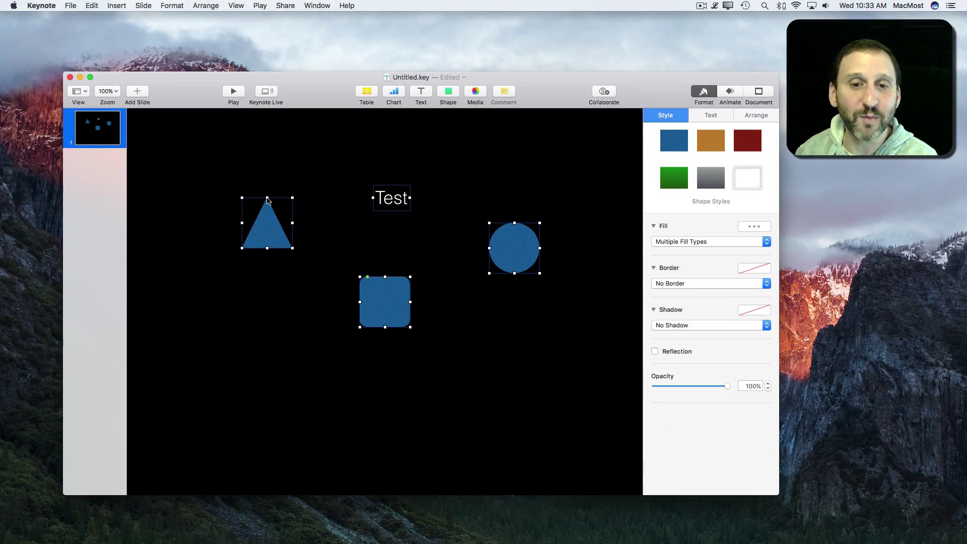
{"action": "left_click", "coordinate": [271, 236], "text": "super"}
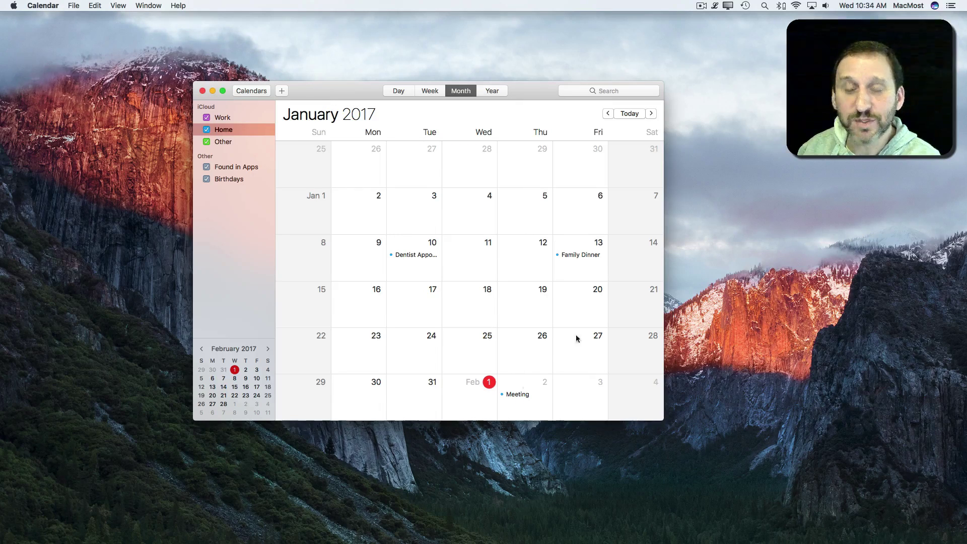
- Select the Dentist Appointment and Meeting events, adding then dropping Family Dinner on the 13th
{"action": "left_click", "coordinate": [417, 255]}
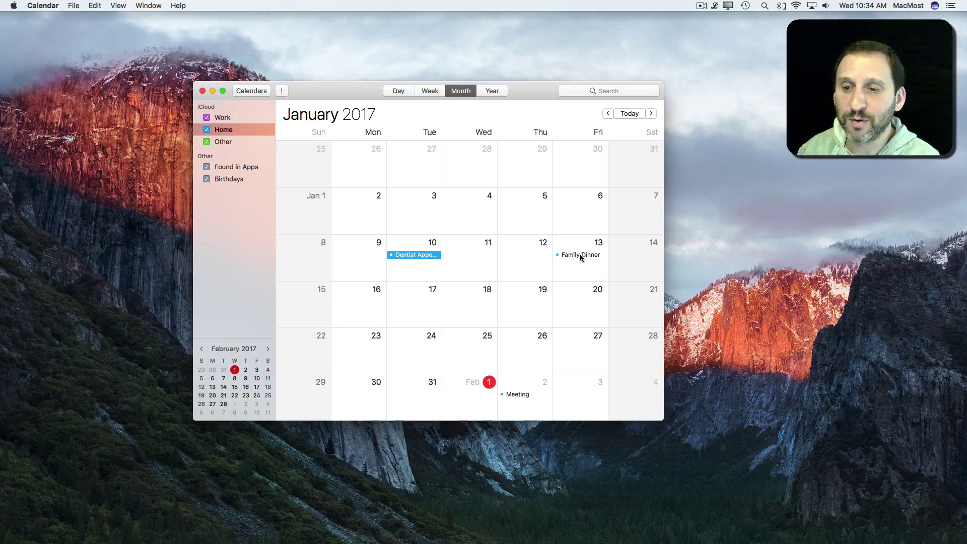
{"action": "left_click", "coordinate": [580, 255], "text": "shift"}
{"action": "left_click", "coordinate": [517, 395], "text": "super"}
{"action": "left_click", "coordinate": [581, 255], "text": "super"}
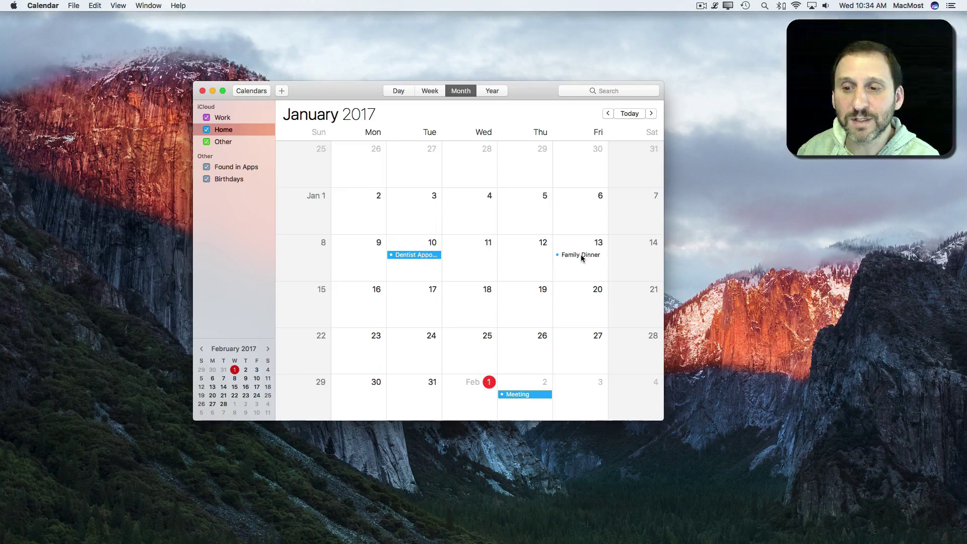